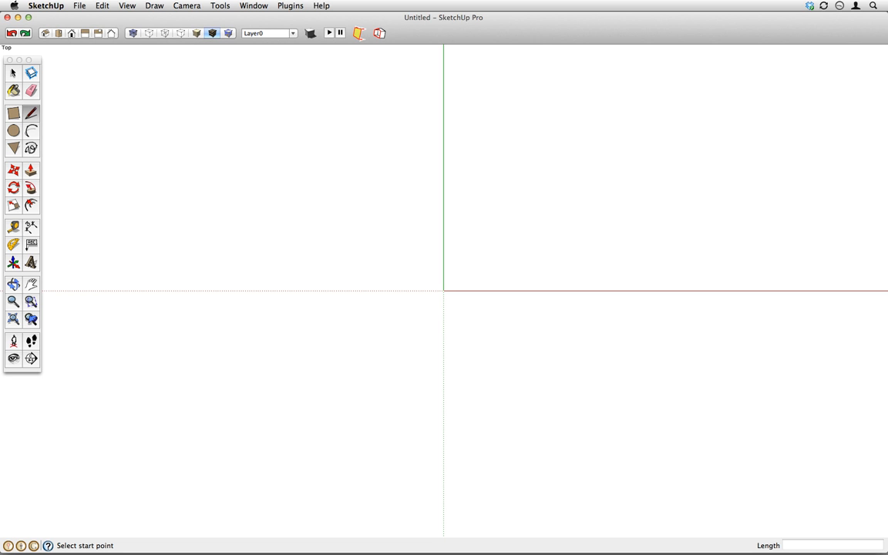
# - Draw a closed rectangle from connected lines around the origin, about 18' 9" wide and 11' 3" high
pyautogui.click(273, 349)
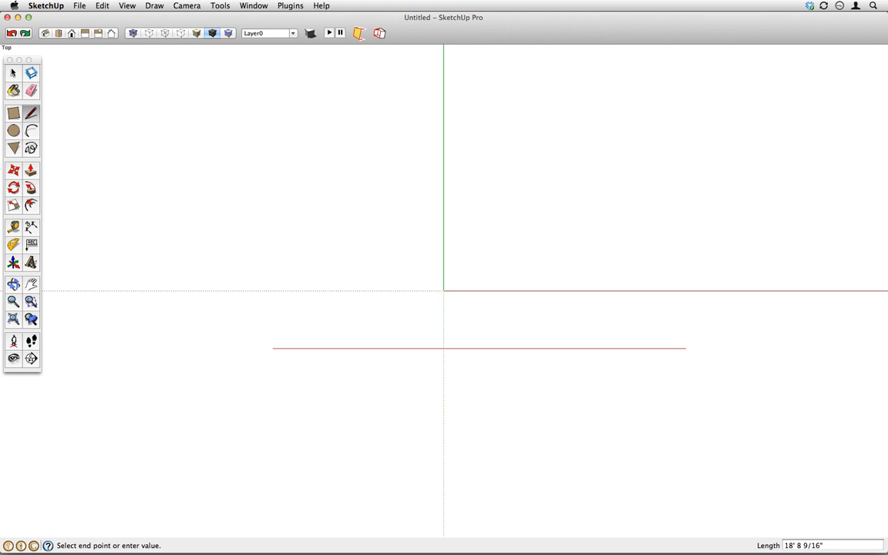
pyautogui.click(686, 349)
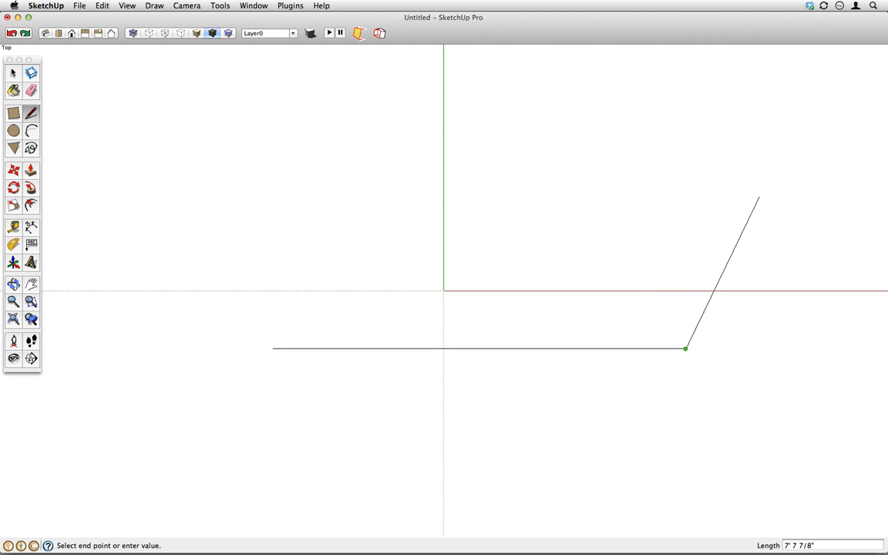
pyautogui.press('Escape')
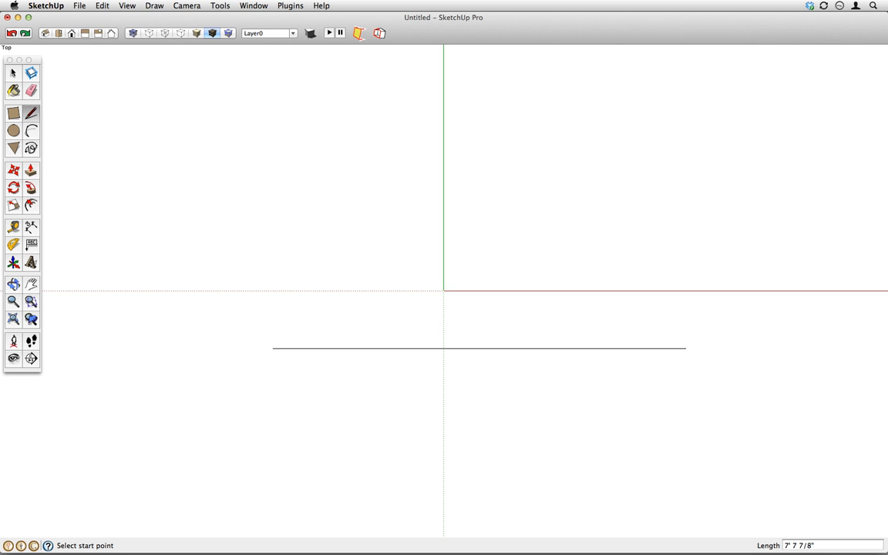
pyautogui.click(687, 348)
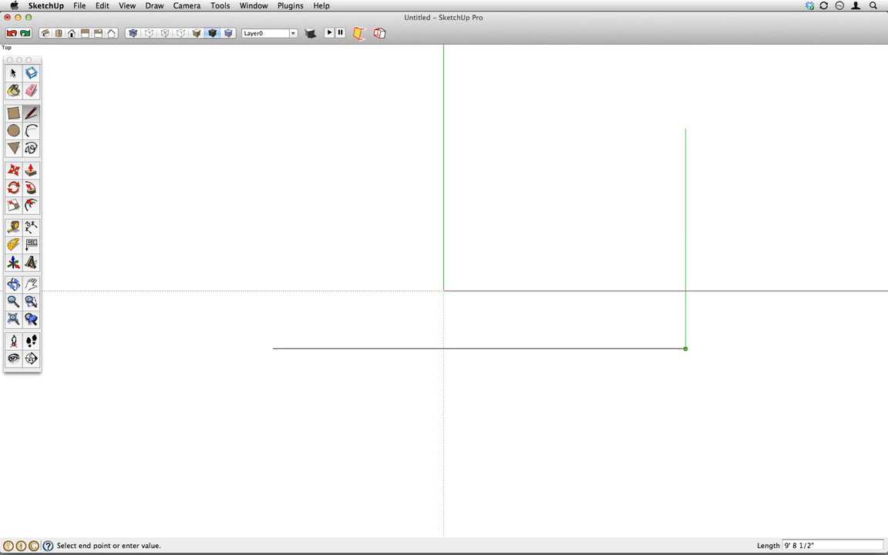
pyautogui.click(686, 100)
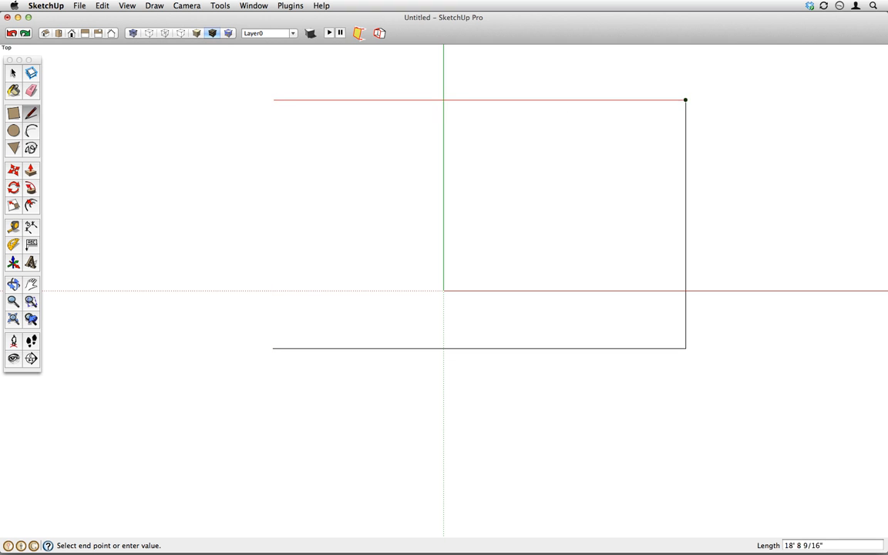
pyautogui.click(273, 99)
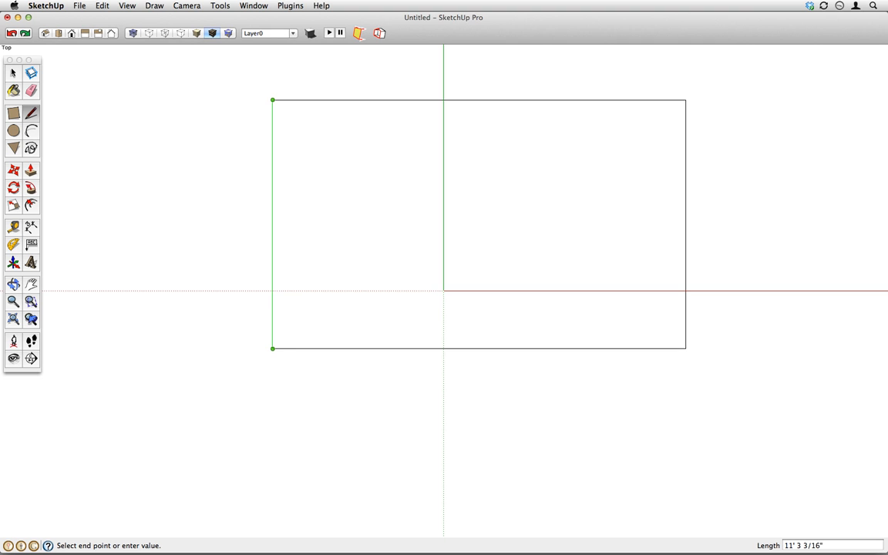
pyautogui.click(273, 349)
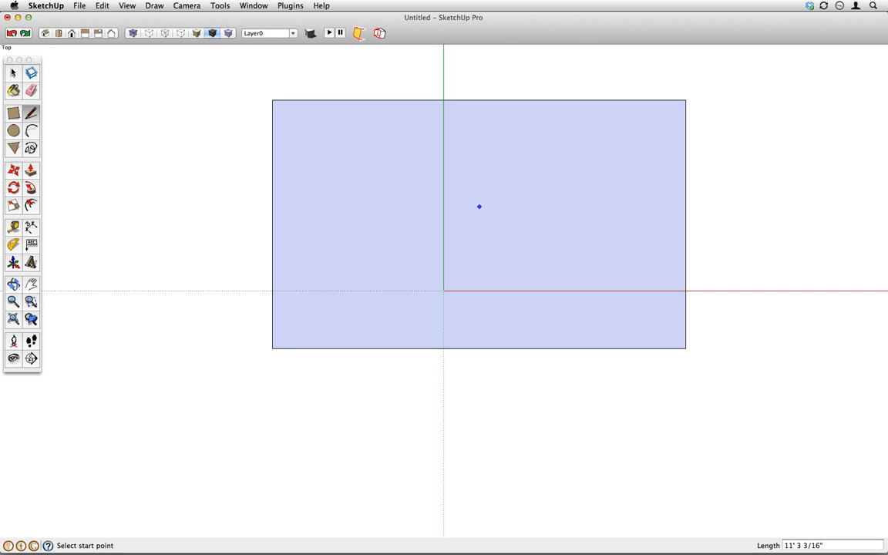
# - Undo all four edges of the rectangle
pyautogui.press('super+z')
pyautogui.press('super+z')
pyautogui.press('super+z')
pyautogui.press('super+z')
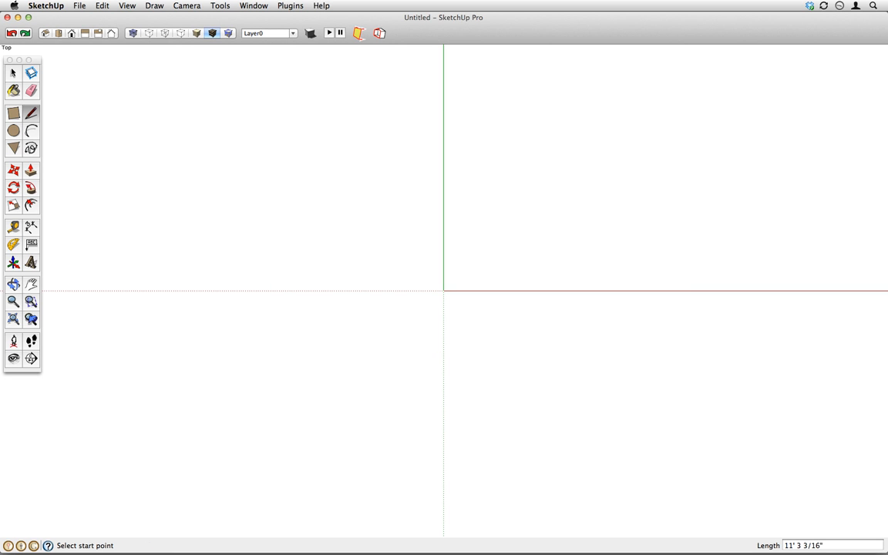
# - Draw a horizontal line below the origin with a length of 15', and shorten it by re-entering its length, first as 10'
pyautogui.click(228, 349)
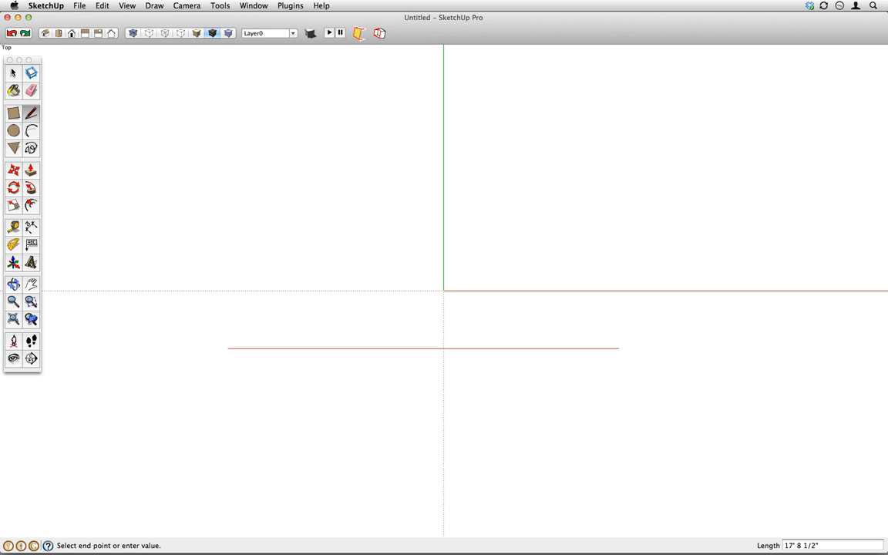
pyautogui.write('15')
pyautogui.press('Return')
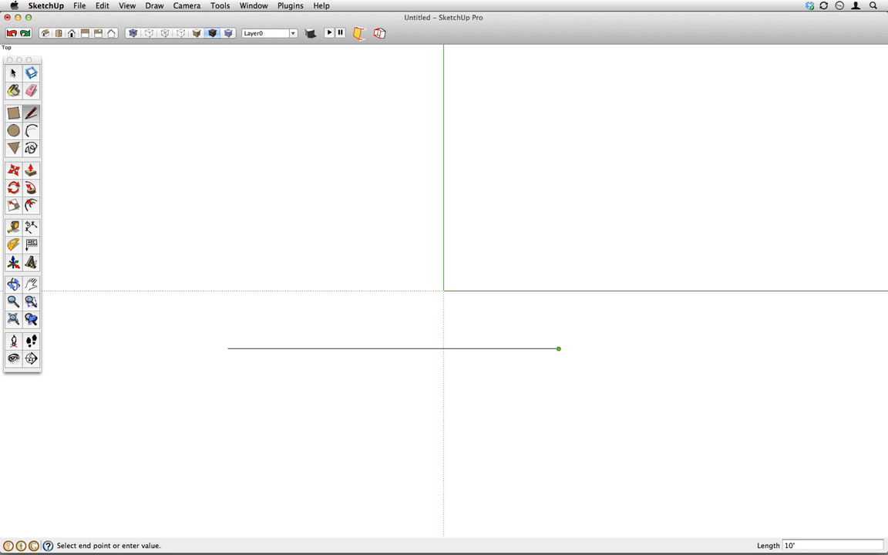
pyautogui.press('Return')
pyautogui.press('Return')
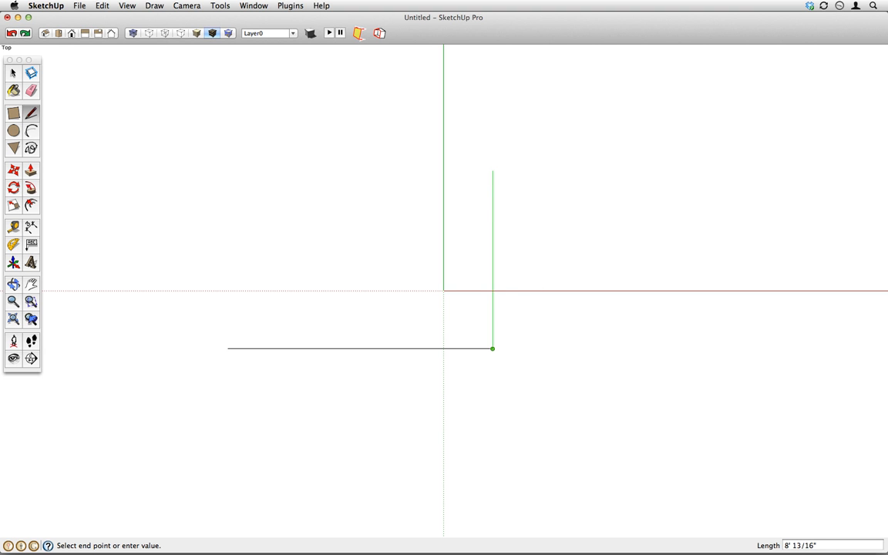
# - Draw an 8' vertical edge up from the line's right end and close the rectangle back to its start point
pyautogui.write('8')
pyautogui.press('Return')
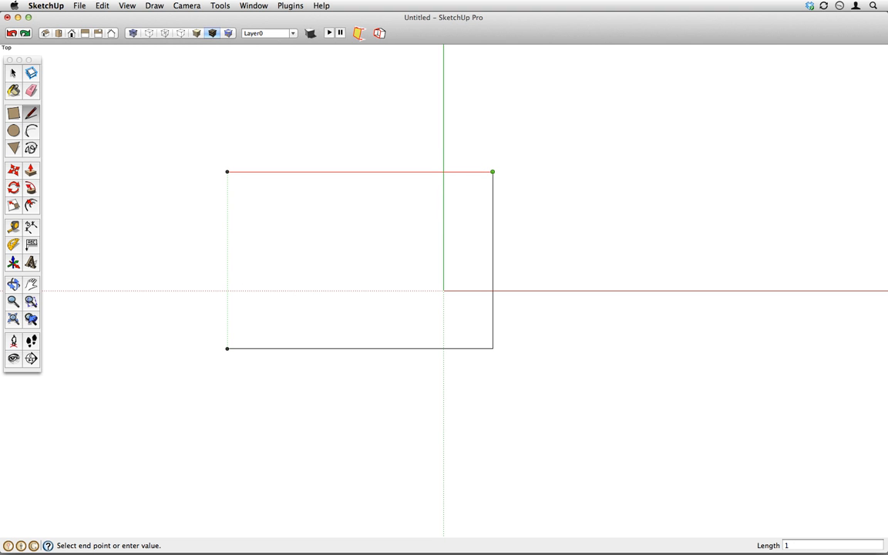
pyautogui.click(228, 171)
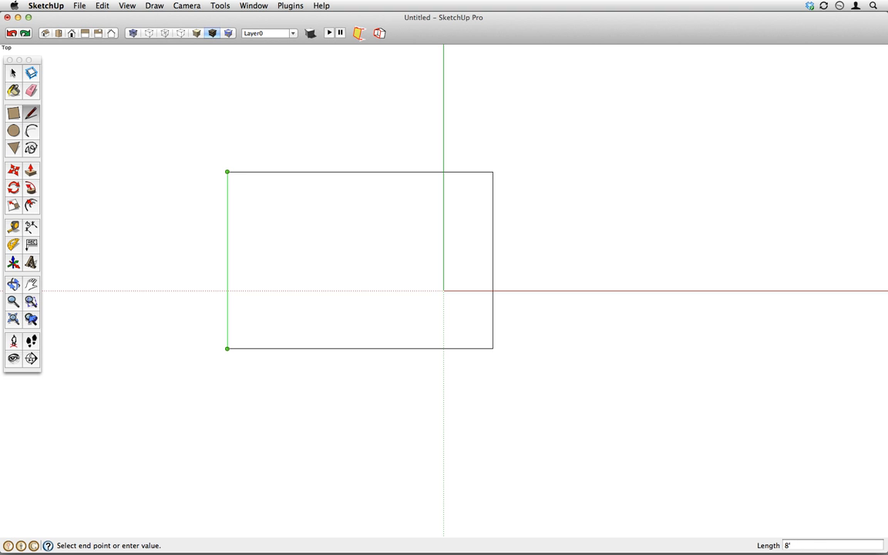
pyautogui.click(227, 349)
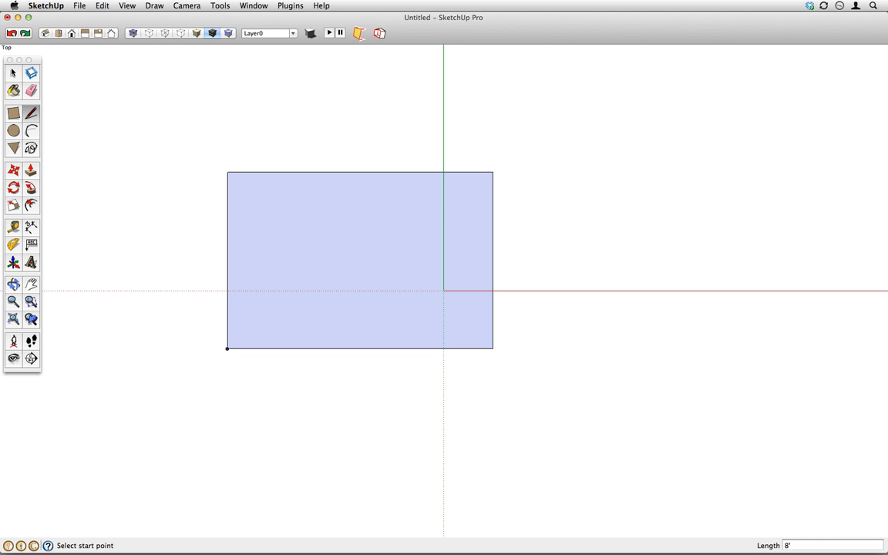
pyautogui.click(13, 73)
pyautogui.click(362, 266)
pyautogui.click(363, 266)
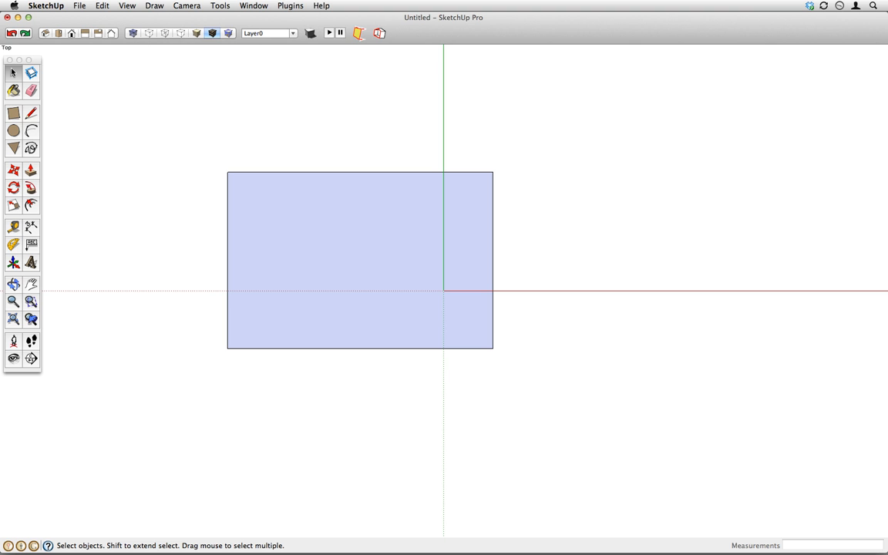
# - Draw a diagonal line right across the rectangle, from above its upper edge to a point below its lower-left corner
pyautogui.press('l')
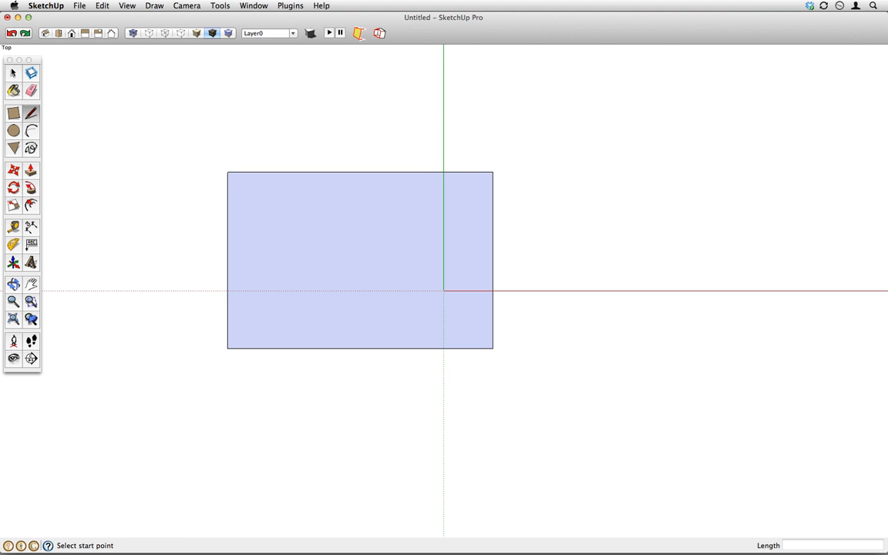
pyautogui.click(437, 95)
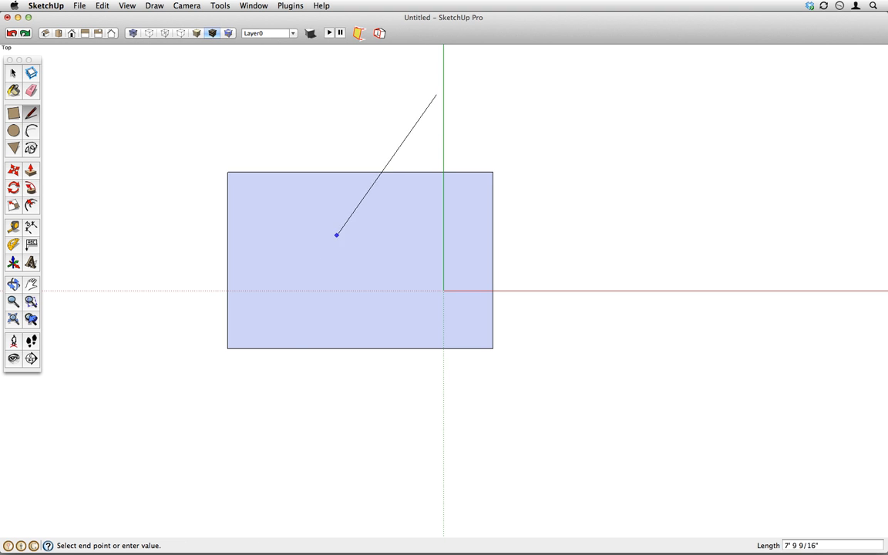
pyautogui.click(228, 445)
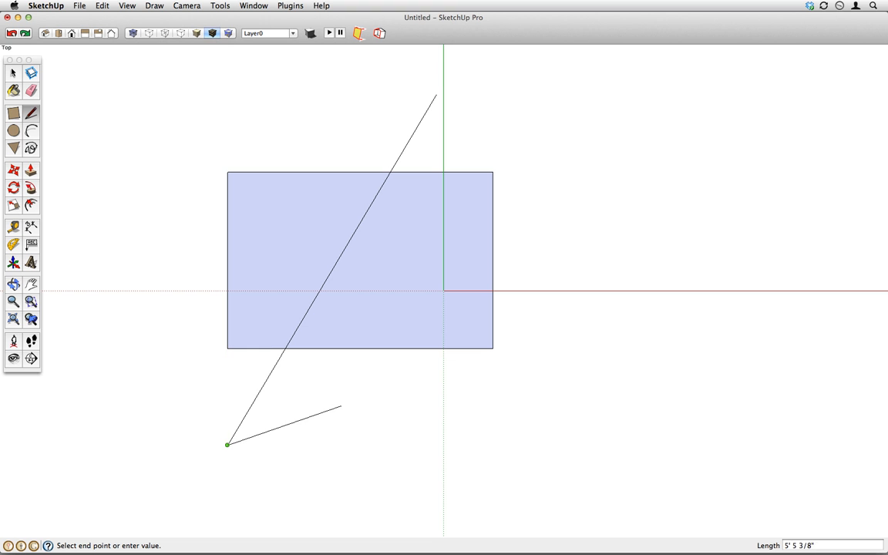
# - Select the faces on either side of the diagonal in turn to check the split, and clear the selection
pyautogui.press('space')
pyautogui.click(385, 269)
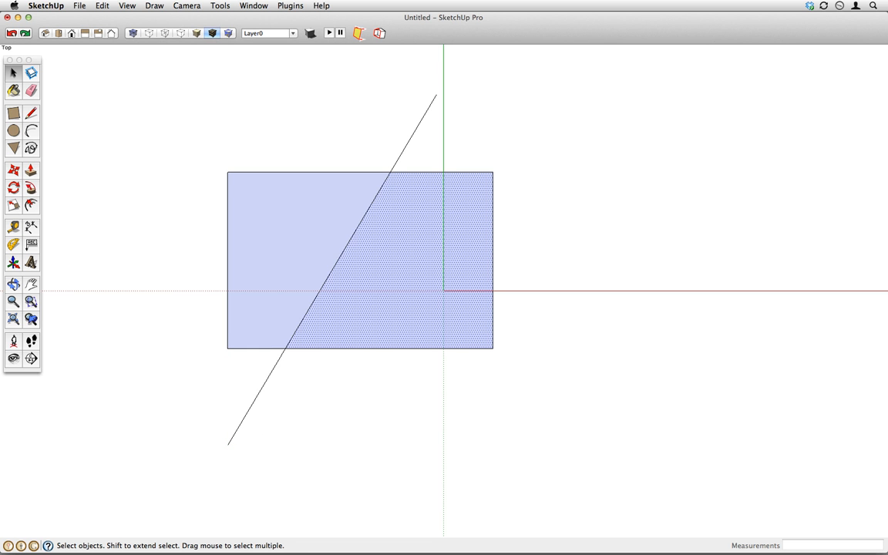
pyautogui.click(293, 254)
pyautogui.click(385, 270)
pyautogui.click(293, 255)
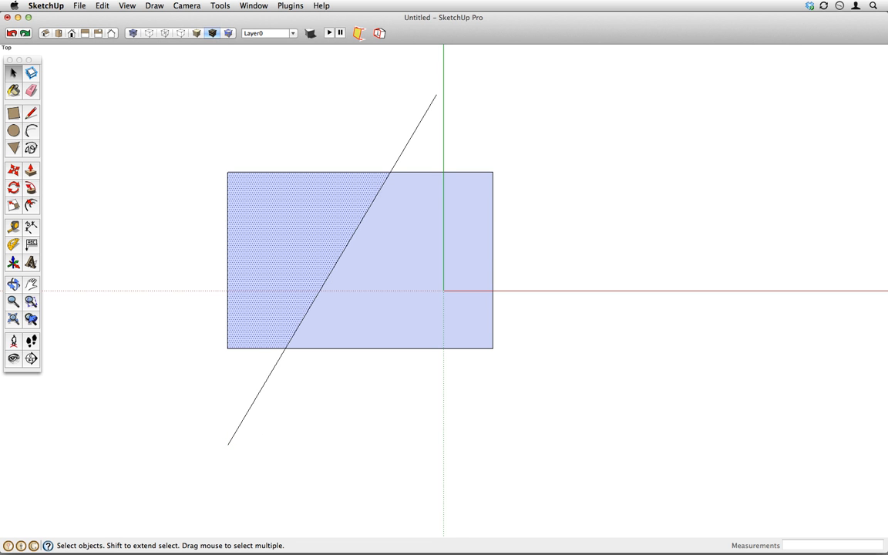
pyautogui.click(385, 269)
pyautogui.click(293, 255)
pyautogui.click(386, 270)
pyautogui.click(294, 255)
pyautogui.click(385, 270)
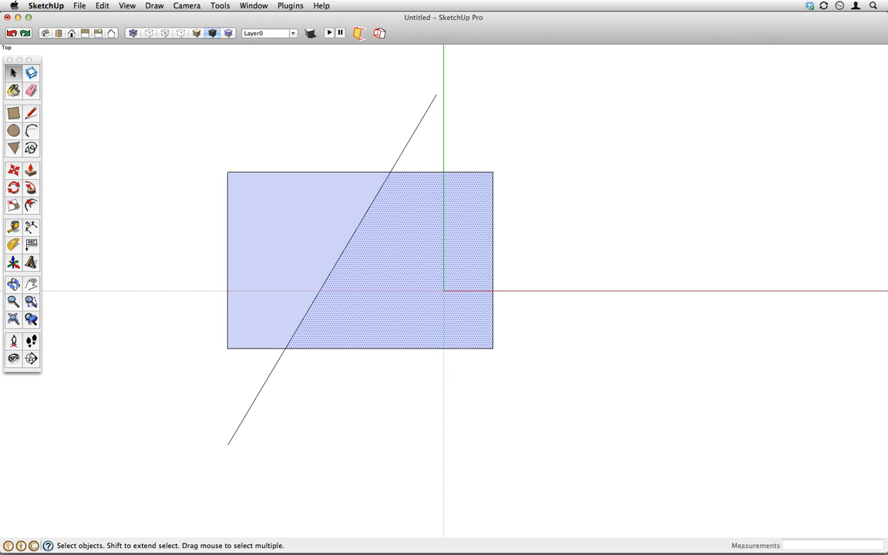
pyautogui.click(555, 254)
# - Draw a chain of six connected slanted lines that zigzags across the rectangle and extends beyond its edges
pyautogui.click(31, 112)
pyautogui.click(433, 159)
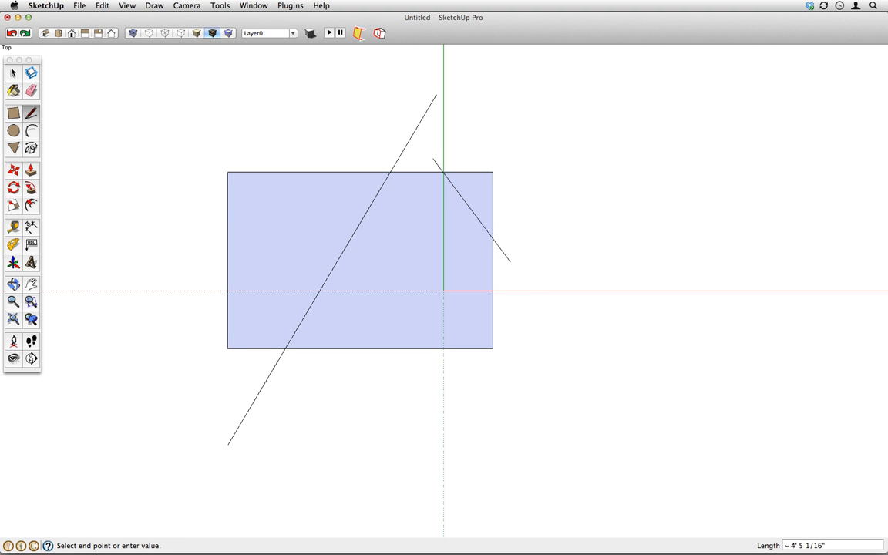
pyautogui.click(561, 348)
pyautogui.click(370, 402)
pyautogui.click(298, 148)
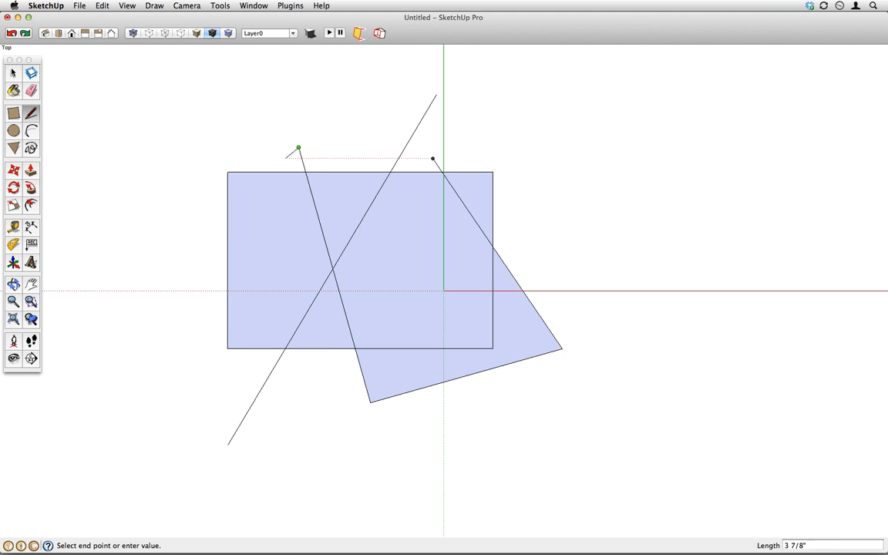
pyautogui.click(230, 402)
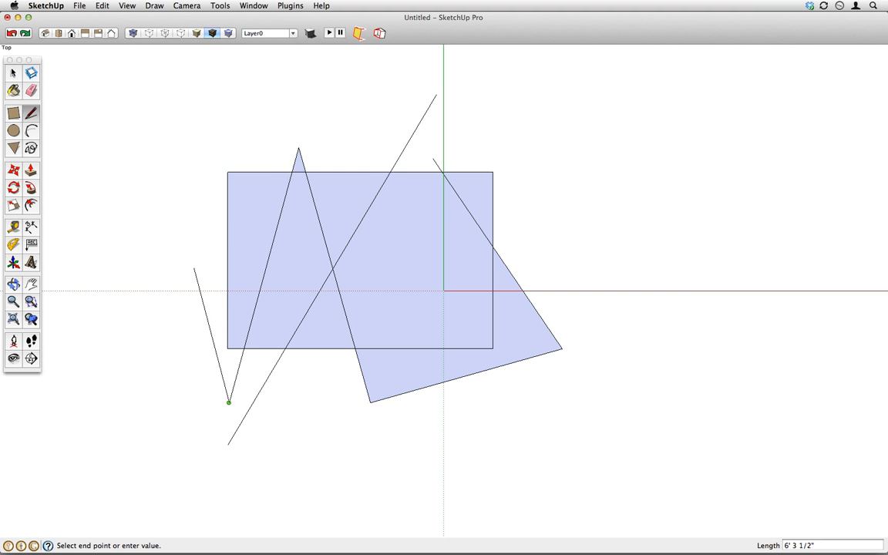
pyautogui.click(194, 268)
pyautogui.click(275, 147)
# - Select the separate faces inside the rectangle one after another to examine how the crossing lines divide it
pyautogui.press('space')
pyautogui.click(238, 185)
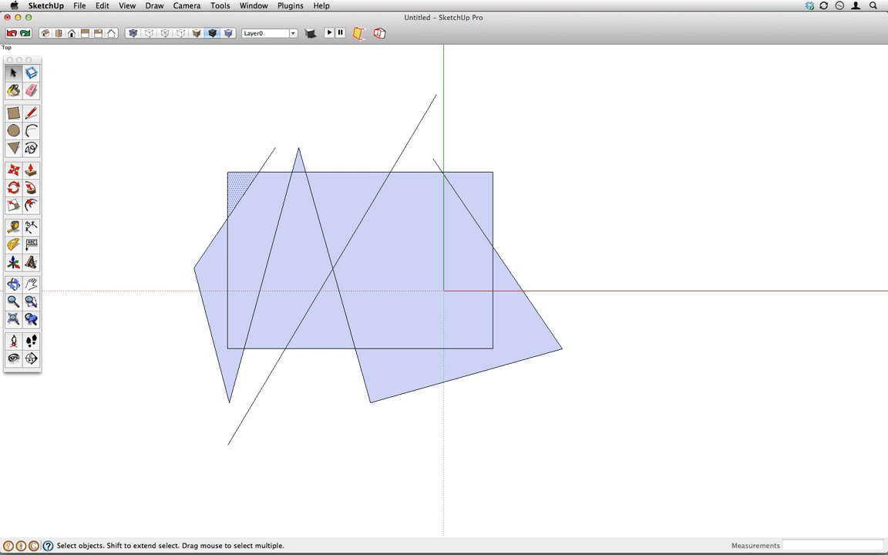
pyautogui.click(250, 239)
pyautogui.click(291, 270)
pyautogui.click(342, 216)
pyautogui.click(401, 255)
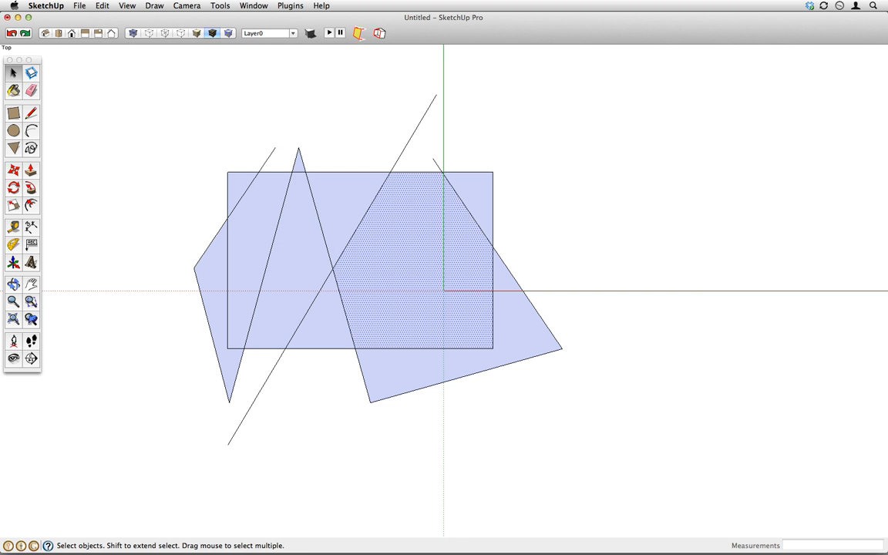
pyautogui.click(475, 192)
pyautogui.click(432, 246)
pyautogui.click(327, 320)
pyautogui.click(292, 286)
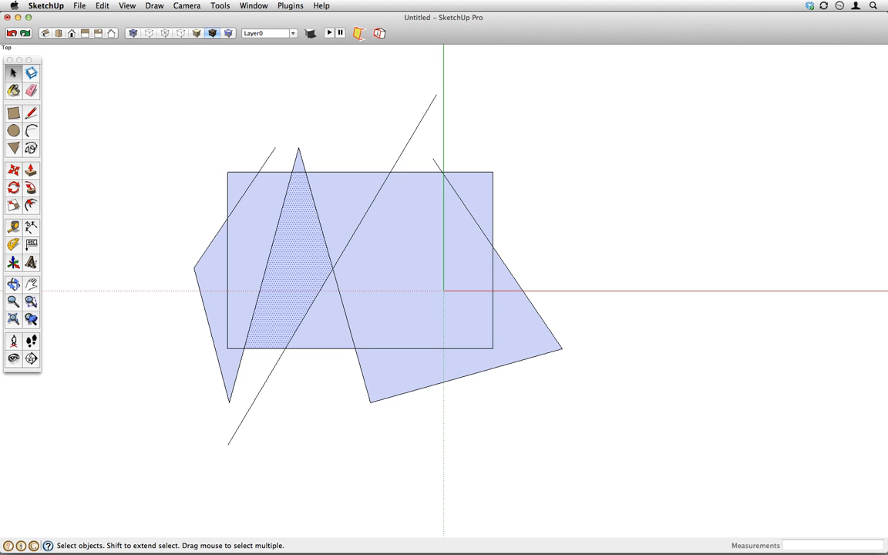
pyautogui.click(250, 239)
pyautogui.click(244, 173)
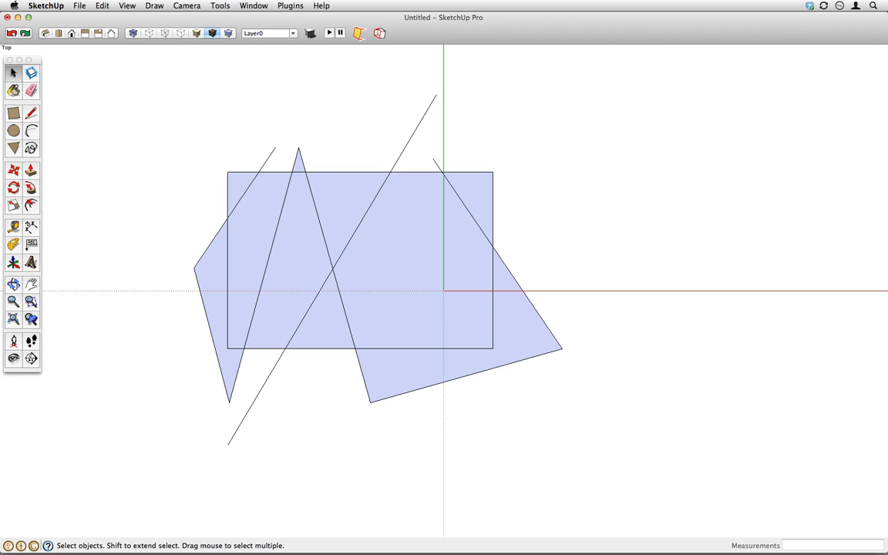
# - Divide the slanted edge below the rectangle into 5 segments, and restart the Line tool
pyautogui.press('l')
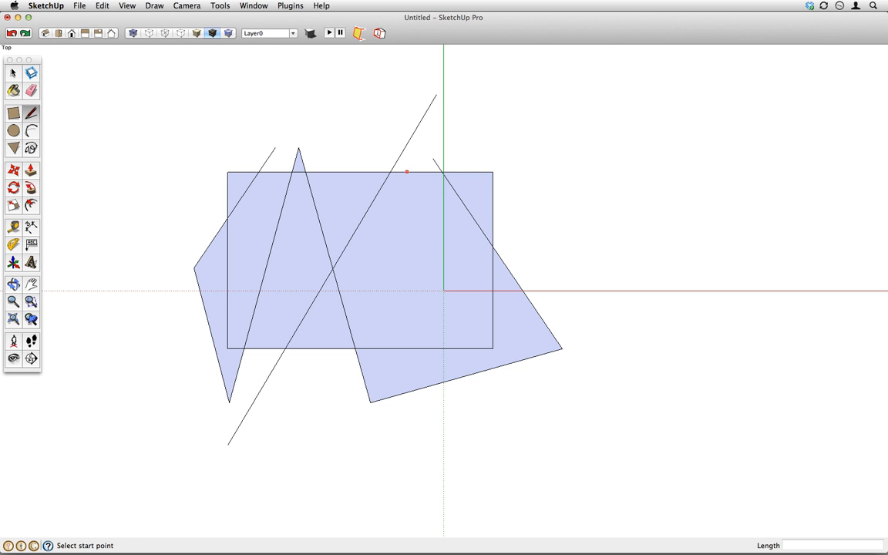
pyautogui.rightClick(476, 374)
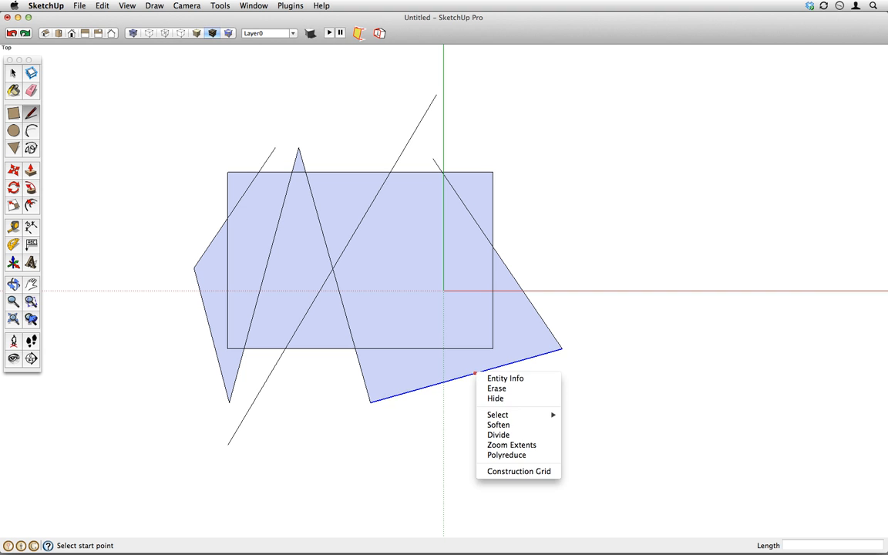
pyautogui.press('Escape')
pyautogui.rightClick(503, 365)
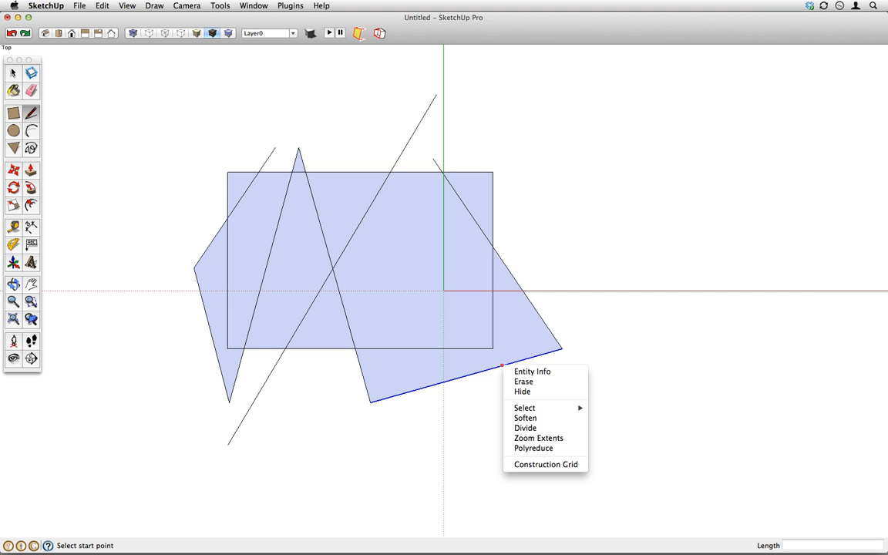
pyautogui.press('Escape')
pyautogui.rightClick(490, 353)
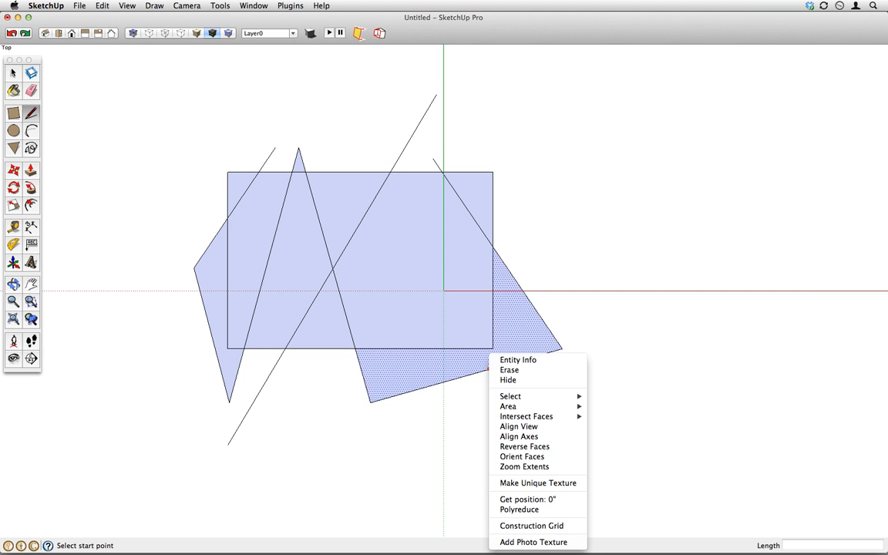
pyautogui.rightClick(478, 372)
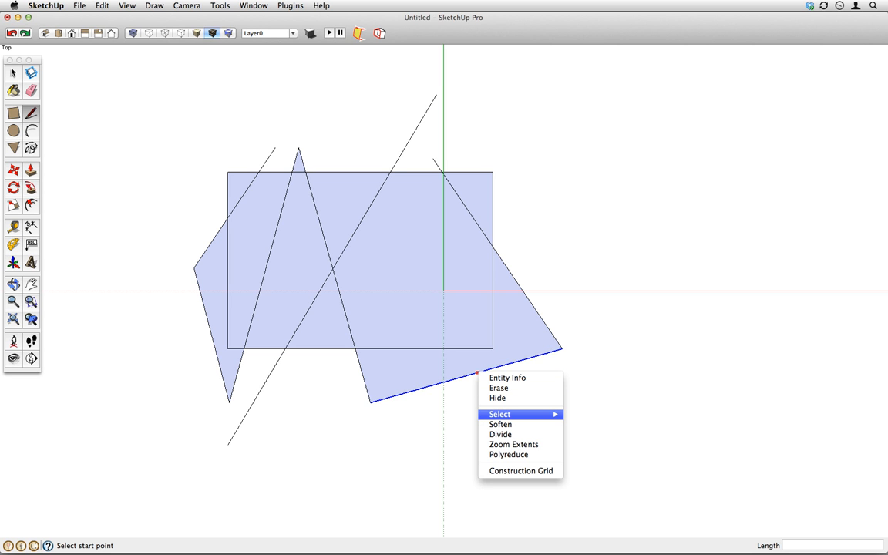
pyautogui.click(502, 435)
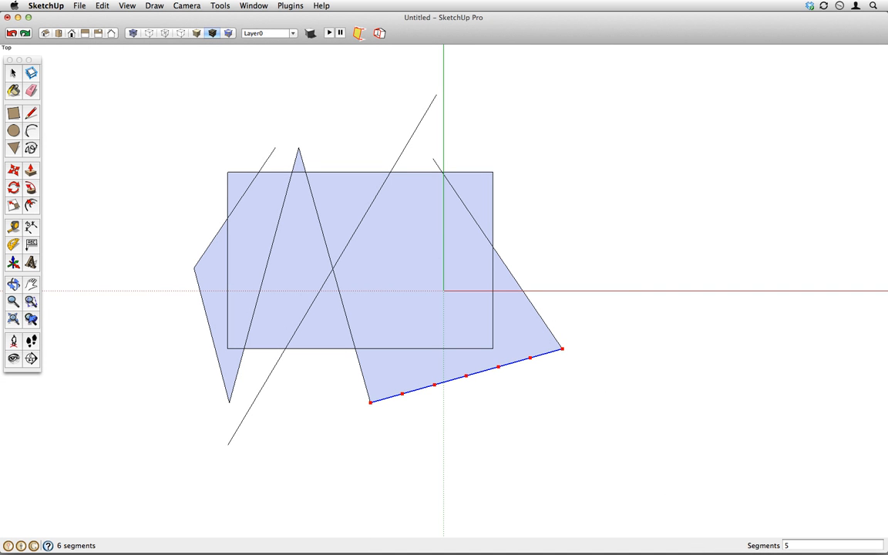
pyautogui.press('l')
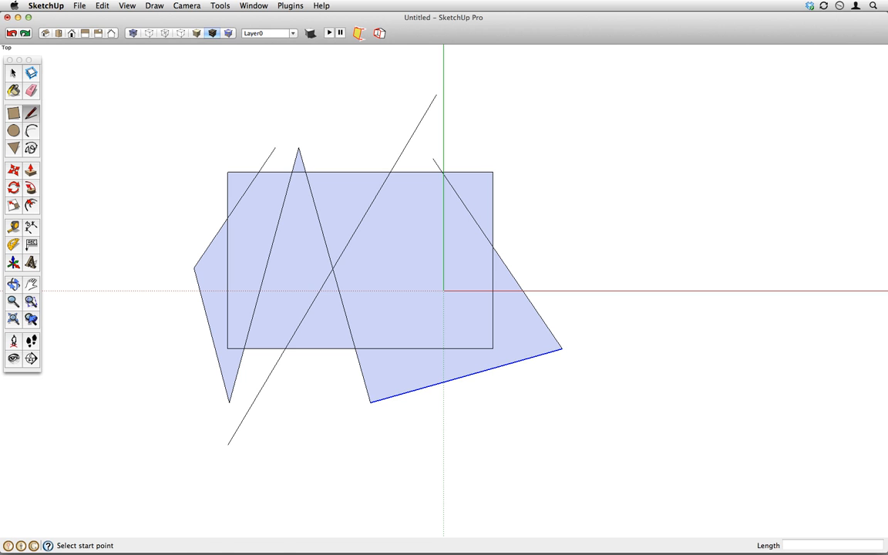
# - Select the segments of the divided slanted edge one after another to check the division, and clear the selection
pyautogui.press('space')
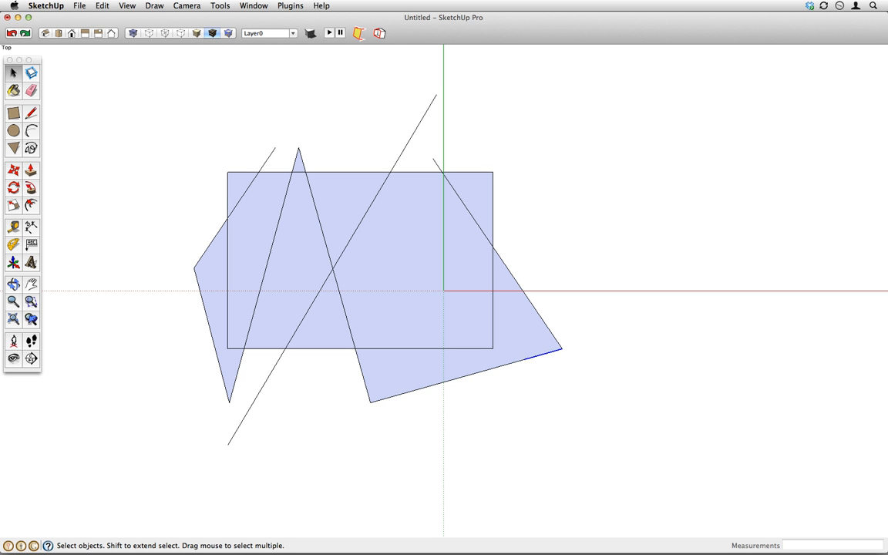
pyautogui.click(506, 365)
pyautogui.click(466, 375)
pyautogui.click(428, 386)
pyautogui.click(391, 397)
pyautogui.click(410, 374)
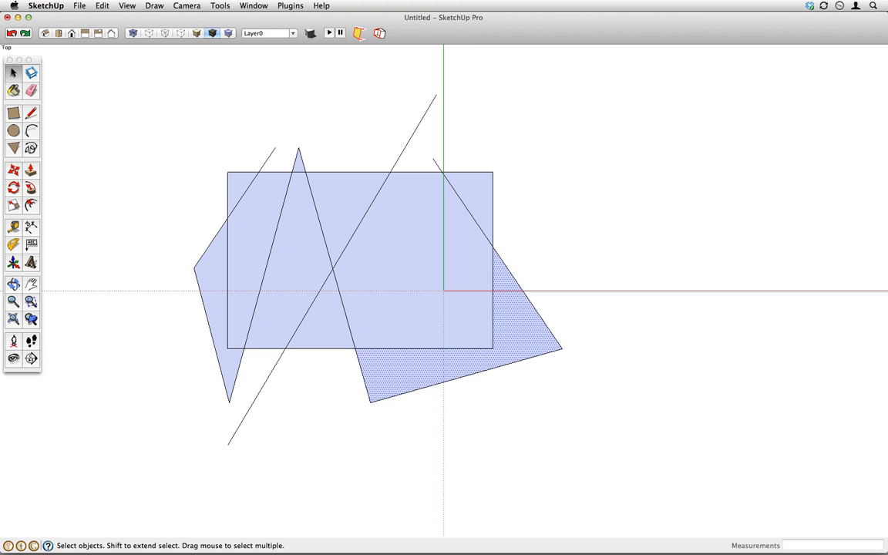
pyautogui.click(390, 397)
pyautogui.click(428, 387)
pyautogui.click(467, 375)
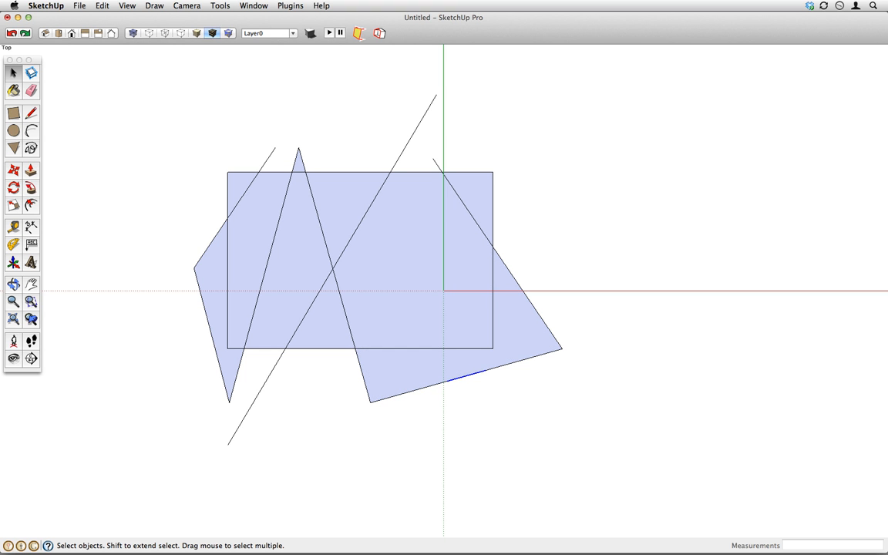
pyautogui.click(505, 365)
pyautogui.click(543, 354)
pyautogui.click(478, 413)
# - Push/Pull the face bounded by the divided edge upward about 7' 3" into a solid
pyautogui.scroll(-2, 463, 413)
pyautogui.moveTo(463, 412); pyautogui.dragTo(487, 392, button='middle')
pyautogui.moveTo(386, 397); pyautogui.dragTo(426, 309, button='middle')
pyautogui.scroll(5, 426, 373)
pyautogui.press('p')
pyautogui.click(453, 387)
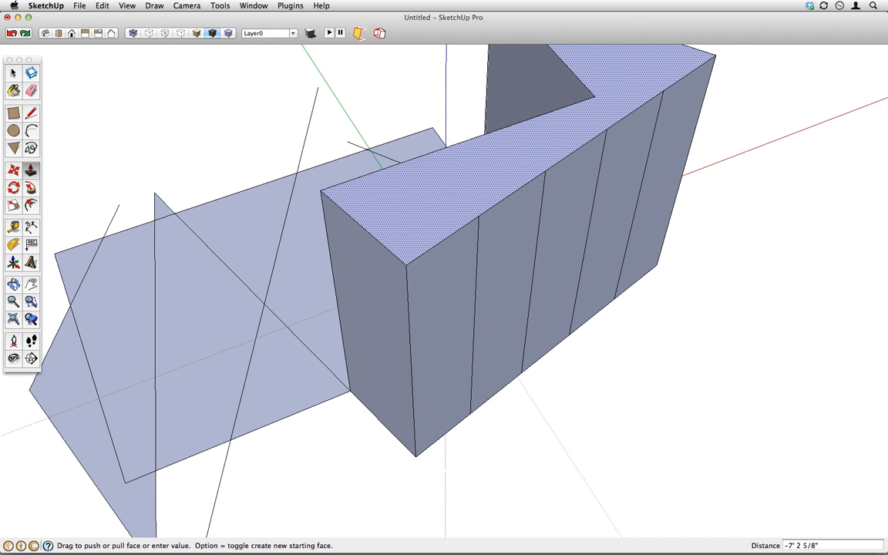
pyautogui.click(454, 212)
# - Select the vertical faces along the solid's divided side one after another to examine how the edge segments split it
pyautogui.press('space')
pyautogui.click(445, 324)
pyautogui.click(505, 289)
pyautogui.click(563, 255)
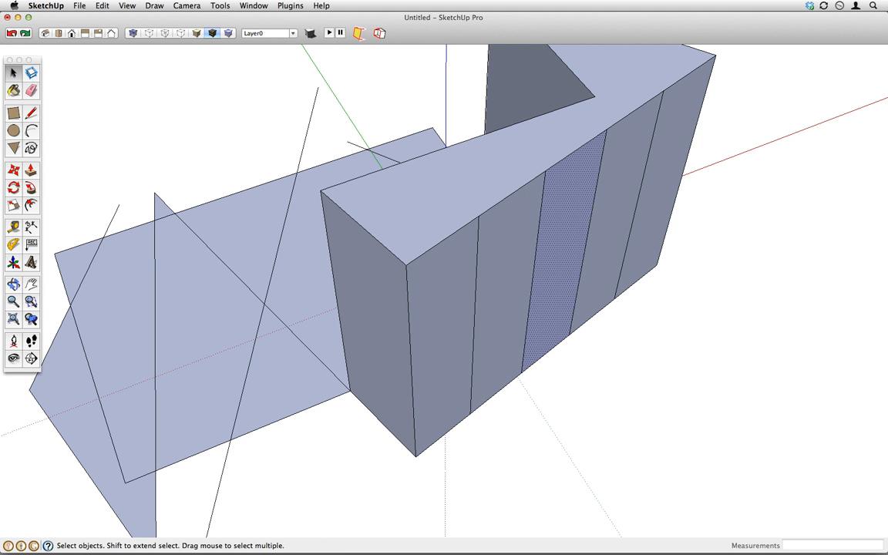
pyautogui.click(618, 220)
pyautogui.click(665, 185)
pyautogui.click(618, 220)
pyautogui.click(563, 255)
pyautogui.click(505, 289)
pyautogui.click(443, 324)
pyautogui.click(505, 289)
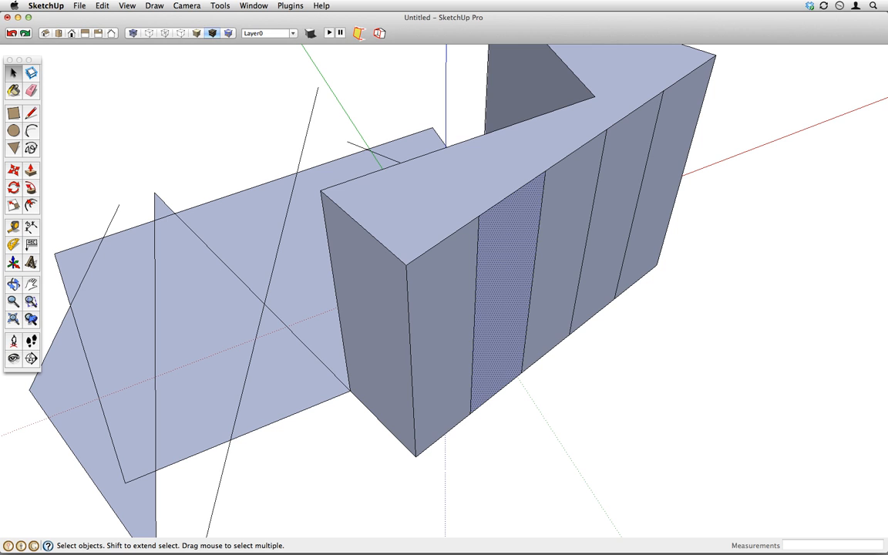